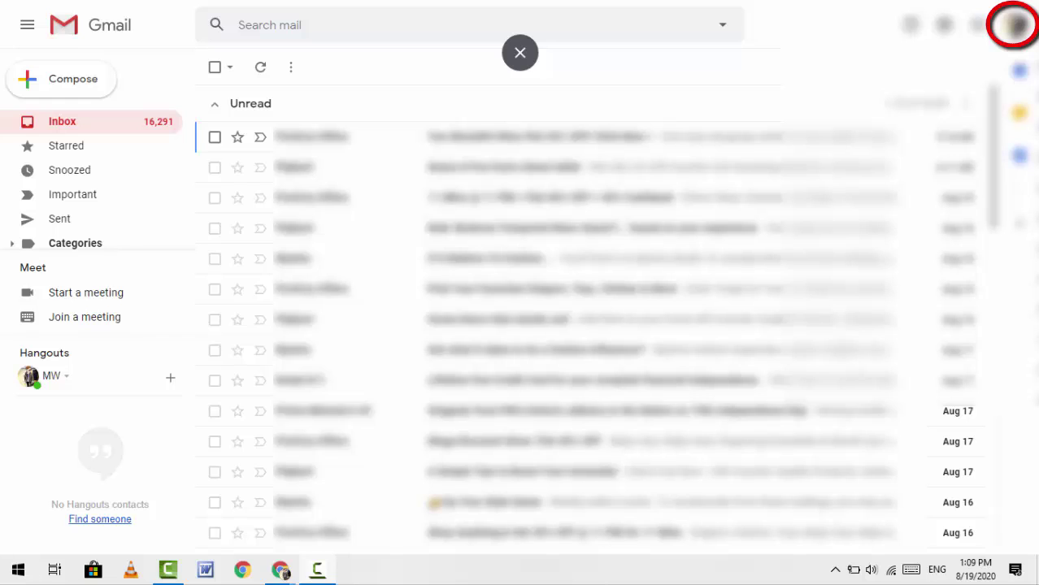
Step: Open the Google Account management page and go to Download your data within its Data & personalization settings
click(1013, 24)
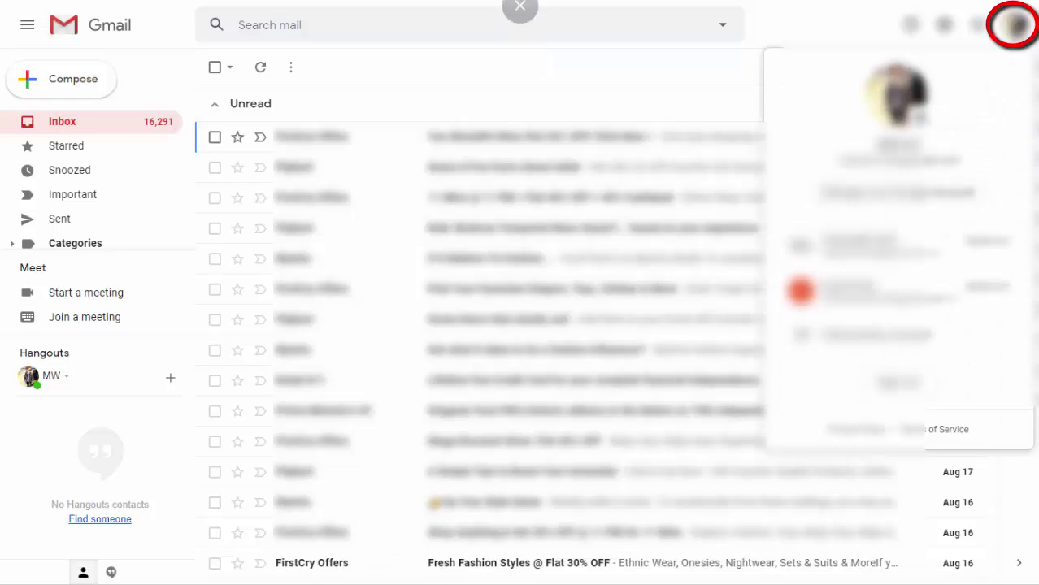
click(900, 208)
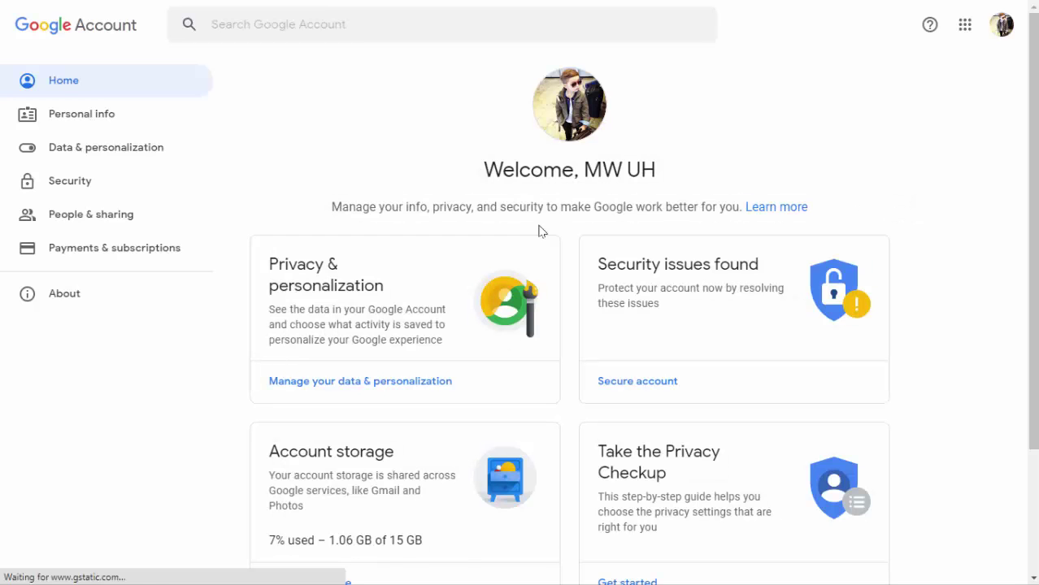
scroll(475, 309, down, 1)
scroll(475, 310, down, 1)
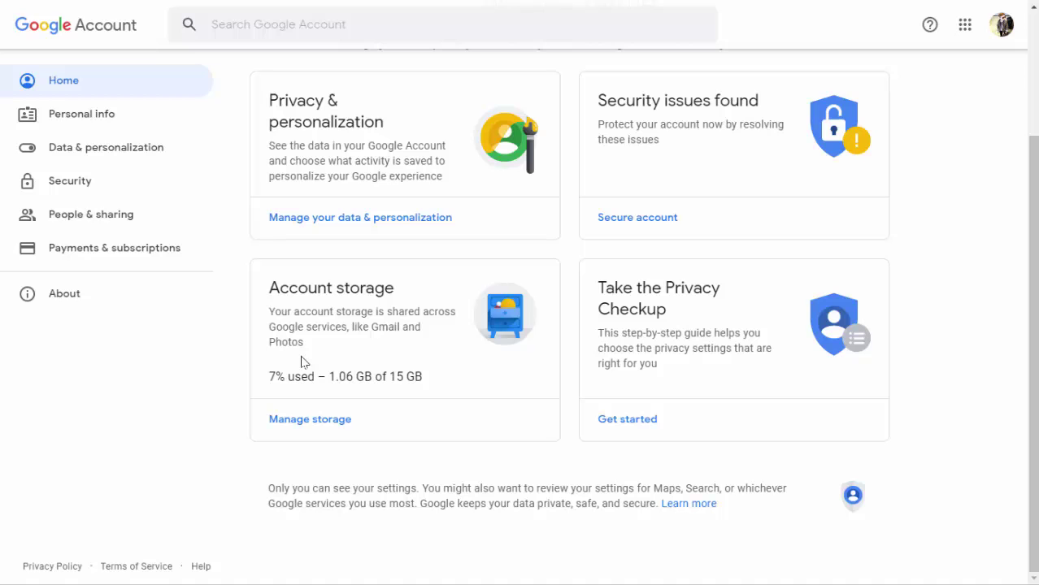
scroll(300, 361, up, 1)
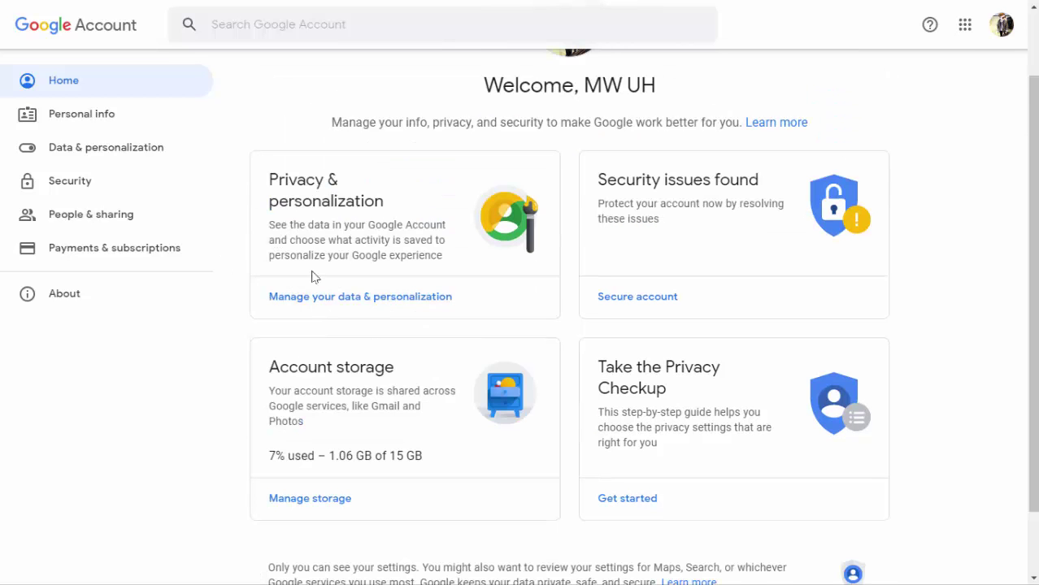
click(348, 311)
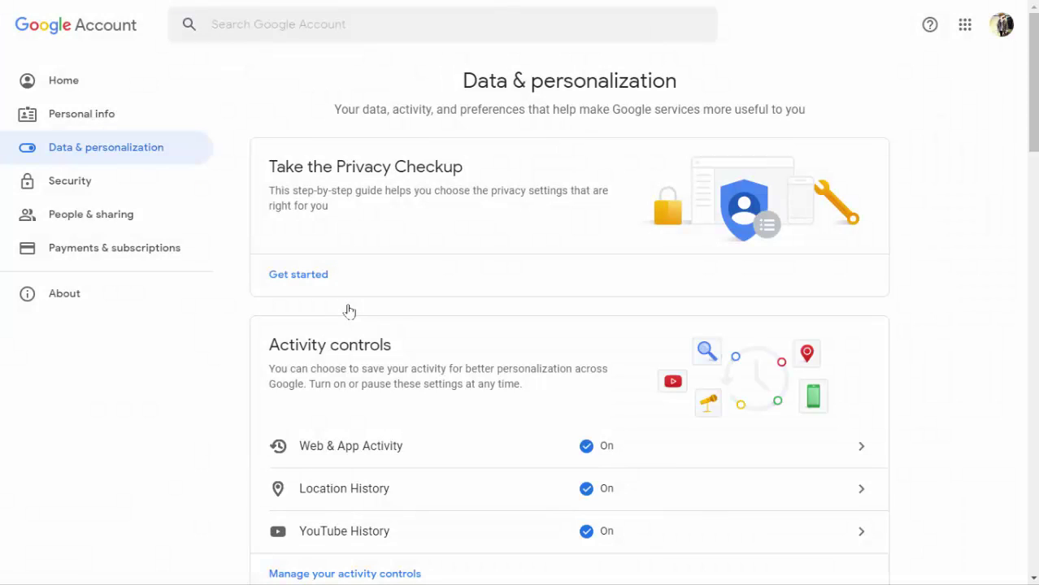
scroll(487, 314, down, 5)
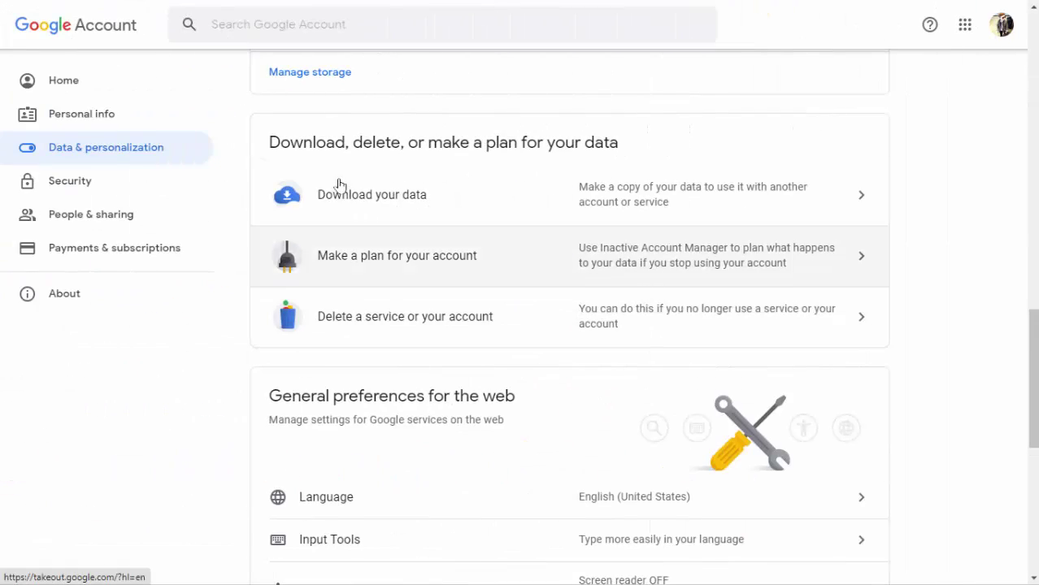
click(384, 201)
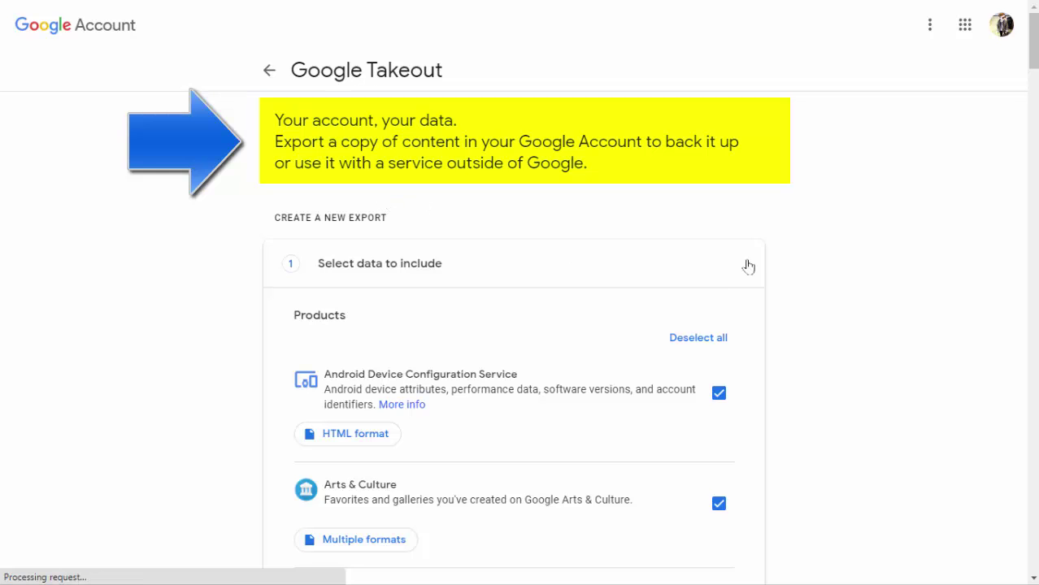
Step: Deselect all products in the data selection for the new Google Takeout export
scroll(909, 231, down, 3)
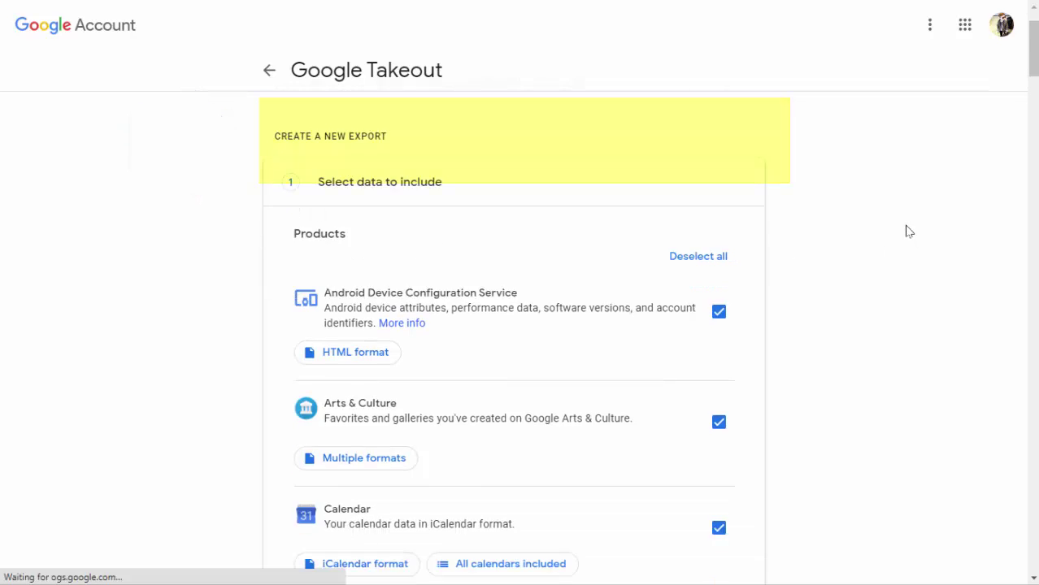
scroll(909, 231, down, 3)
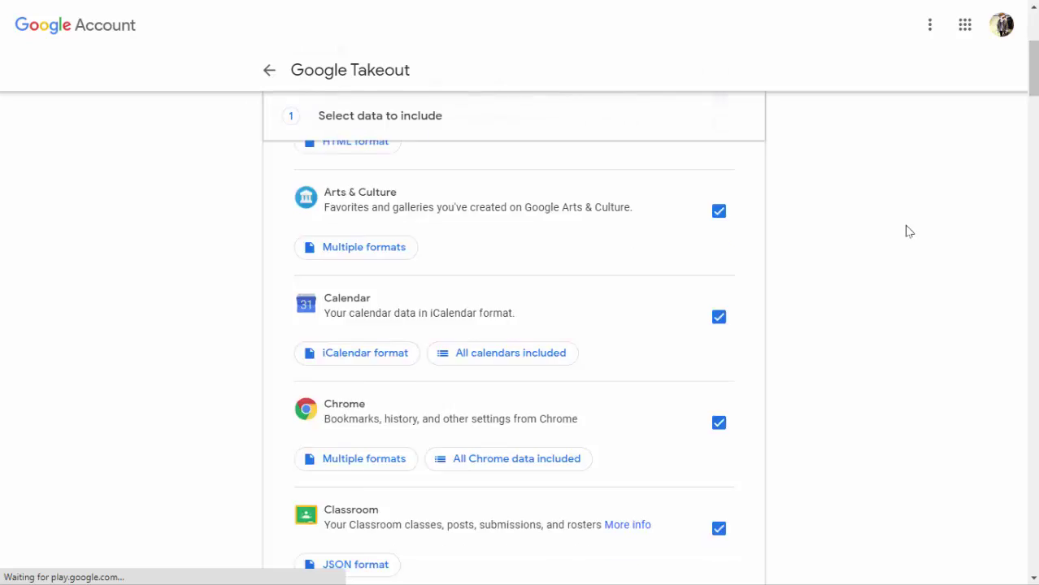
scroll(908, 232, down, 1)
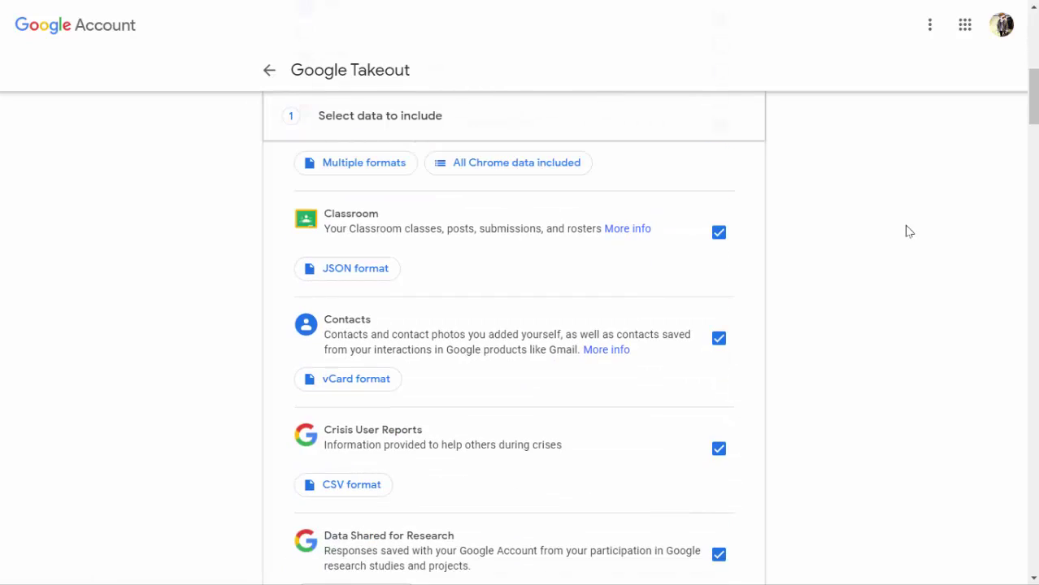
scroll(908, 232, down, 2)
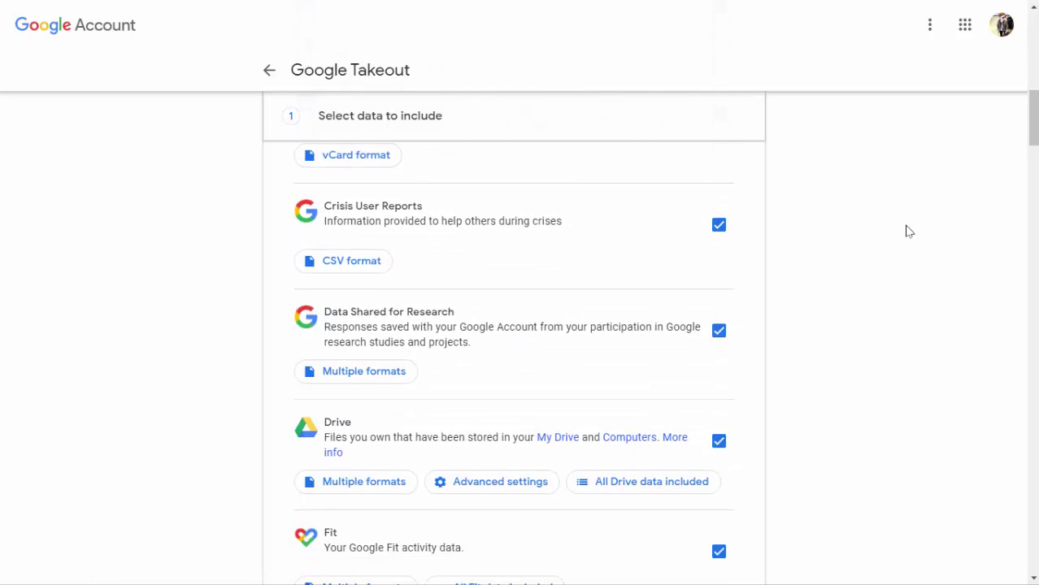
scroll(908, 231, down, 2)
scroll(909, 231, up, 3)
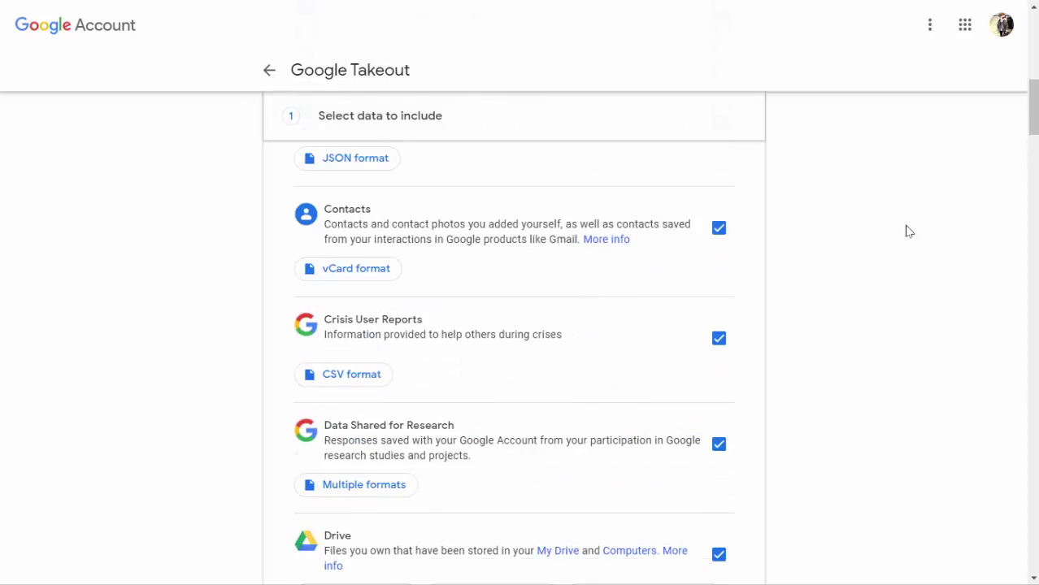
scroll(909, 232, up, 5)
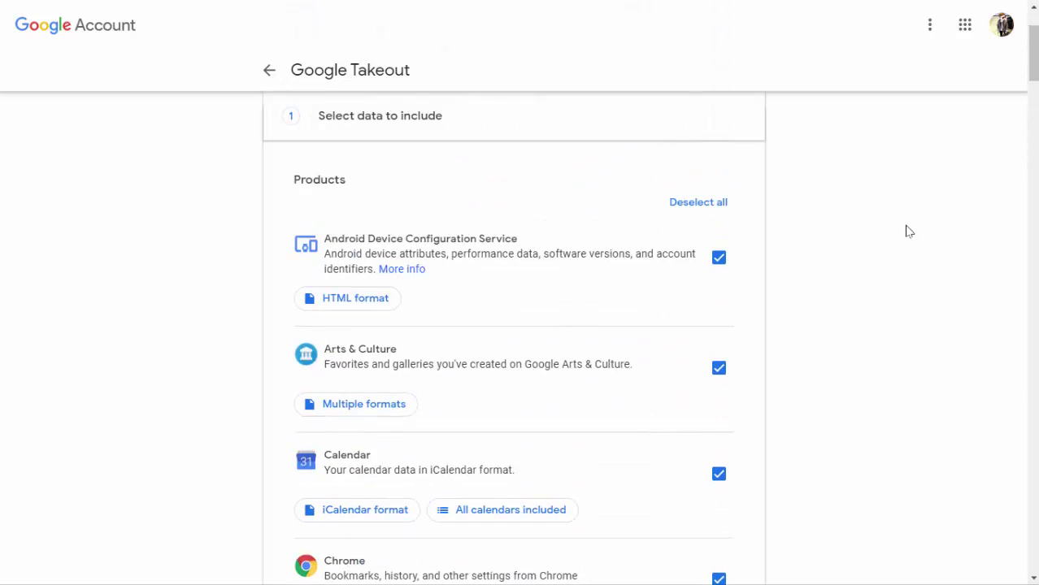
scroll(909, 232, up, 1)
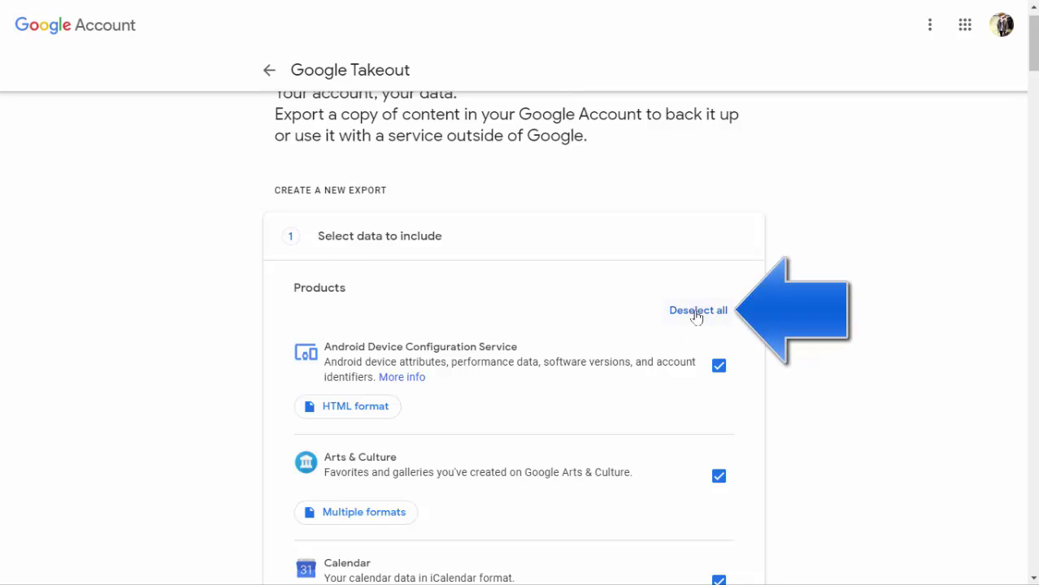
click(696, 317)
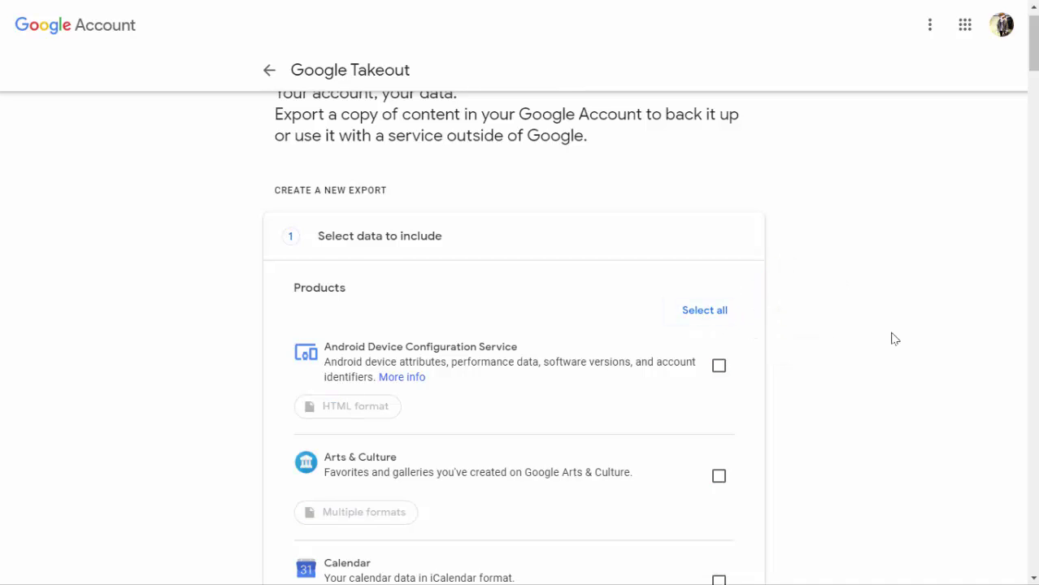
Step: Include only Mail among the products in the new export
scroll(894, 338, down, 2)
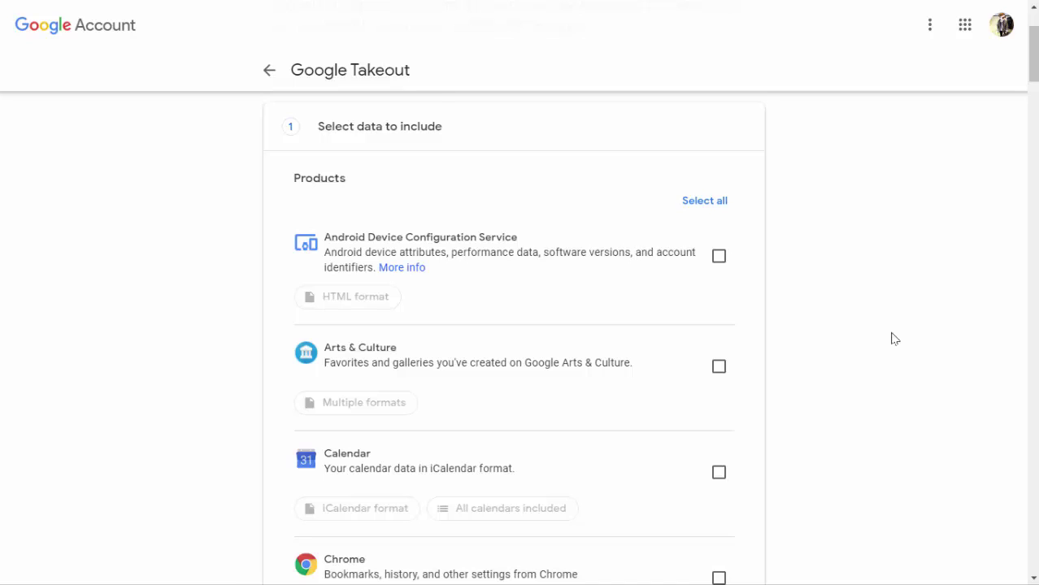
scroll(894, 338, down, 2)
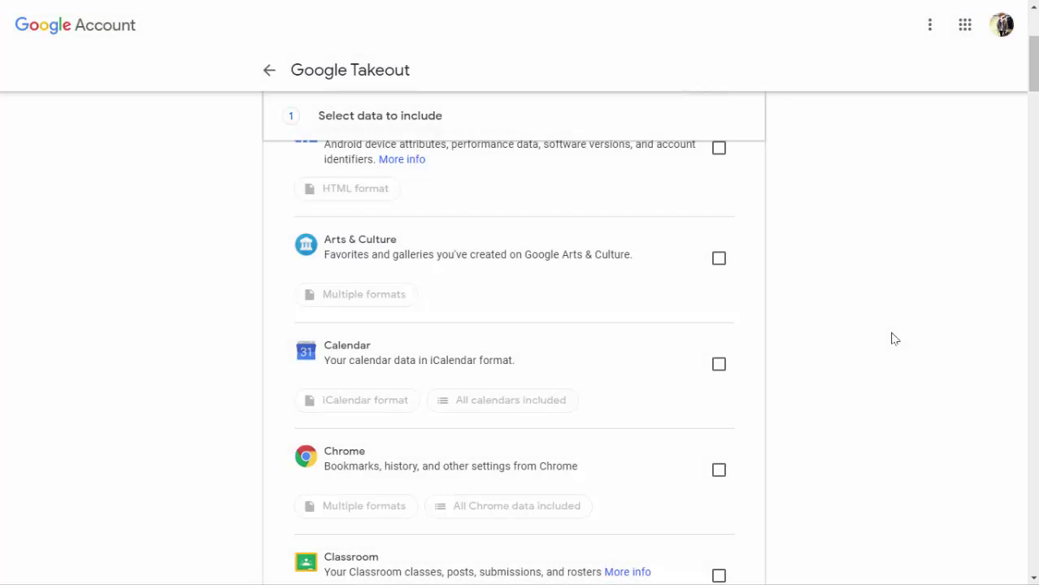
scroll(893, 338, down, 15)
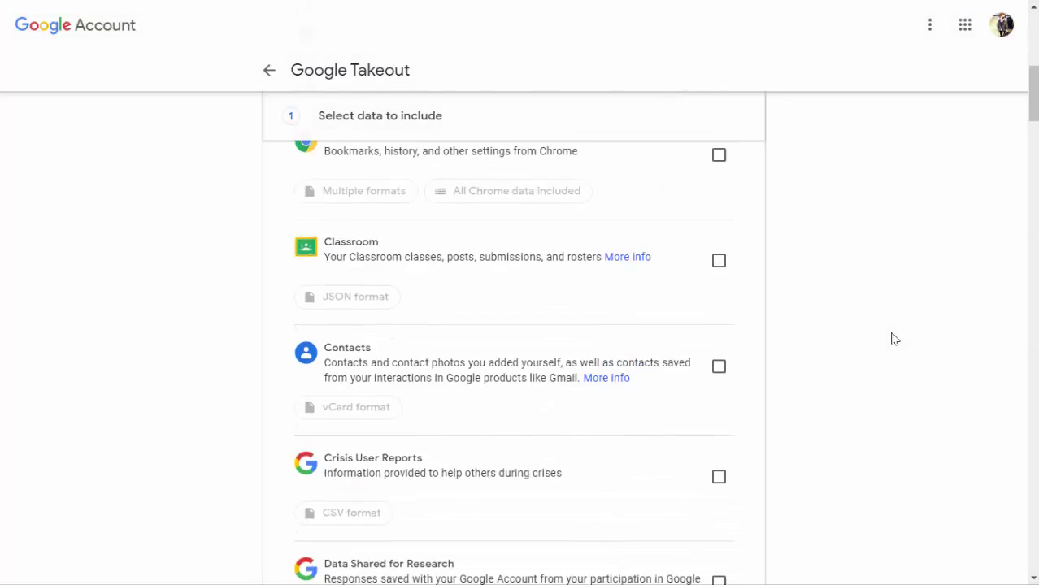
scroll(894, 338, down, 18)
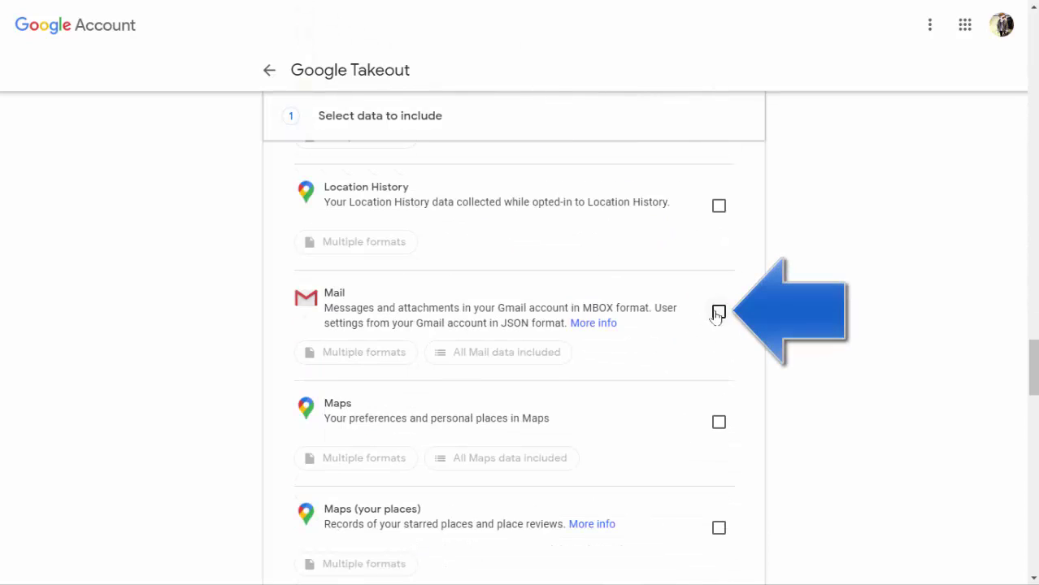
click(719, 311)
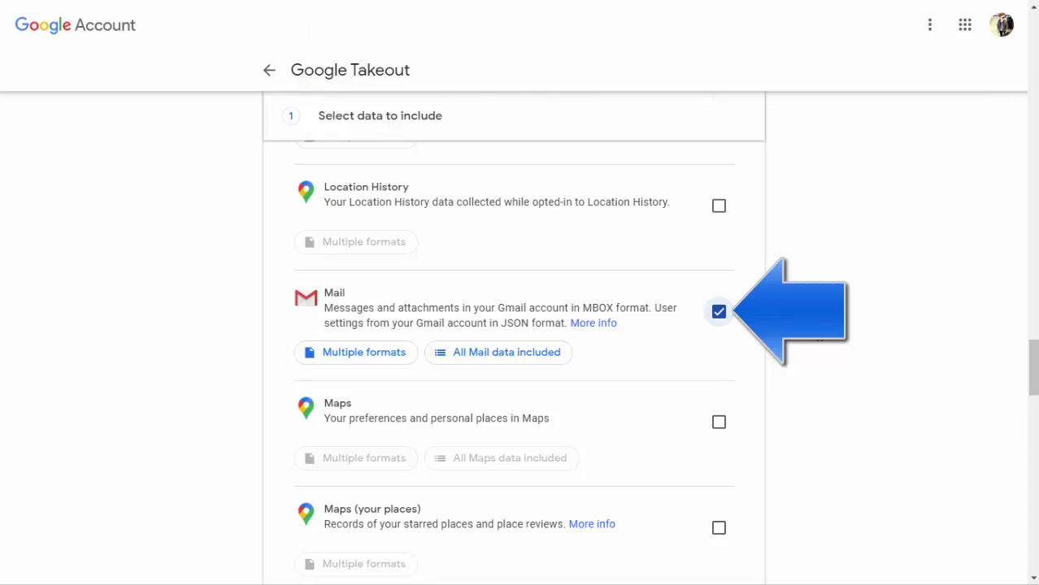
Step: Finish the product selection and proceed to the file type, frequency and destination options
scroll(818, 334, down, 12)
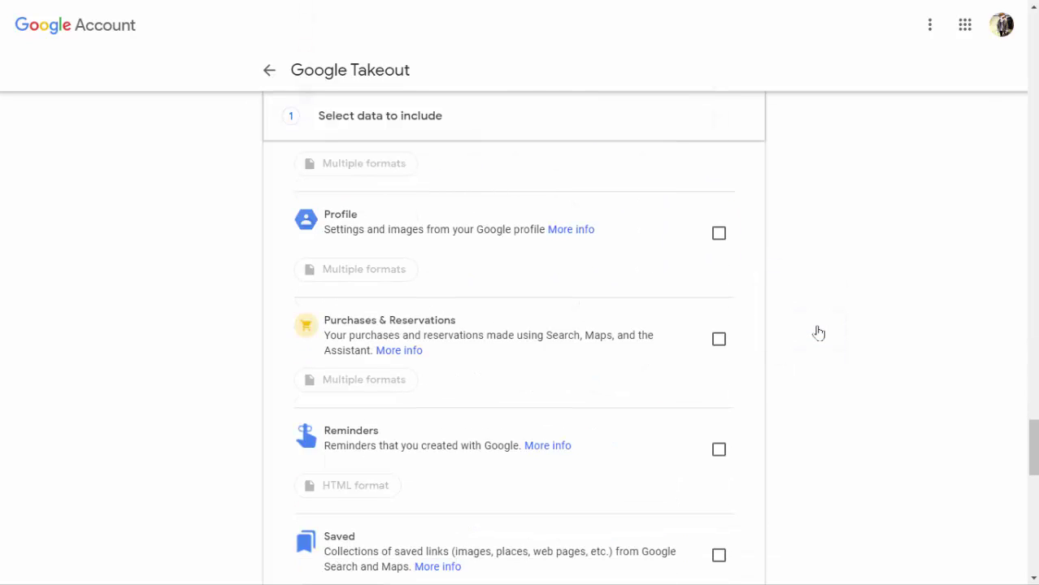
scroll(818, 333, down, 15)
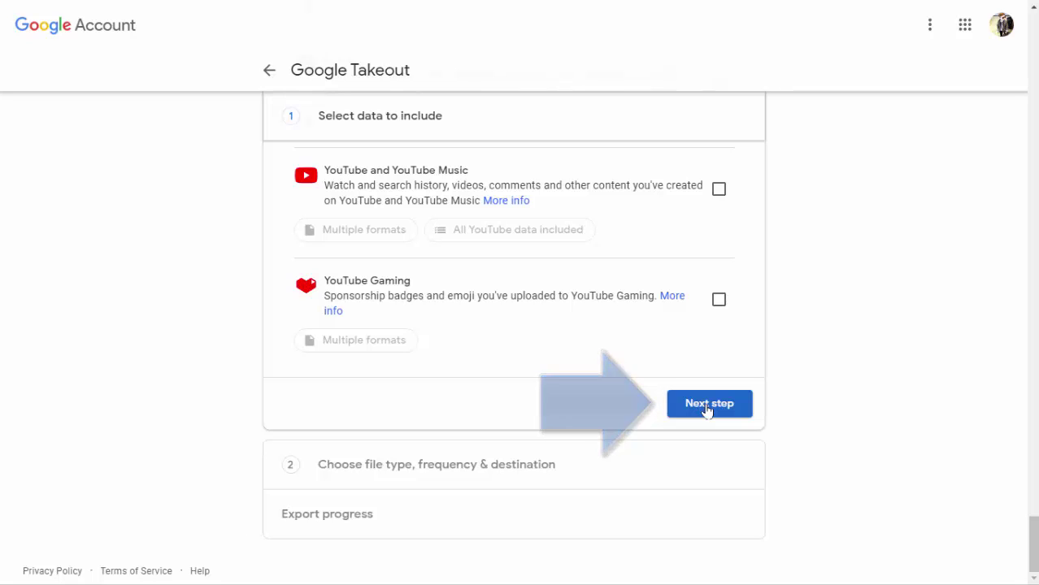
click(706, 412)
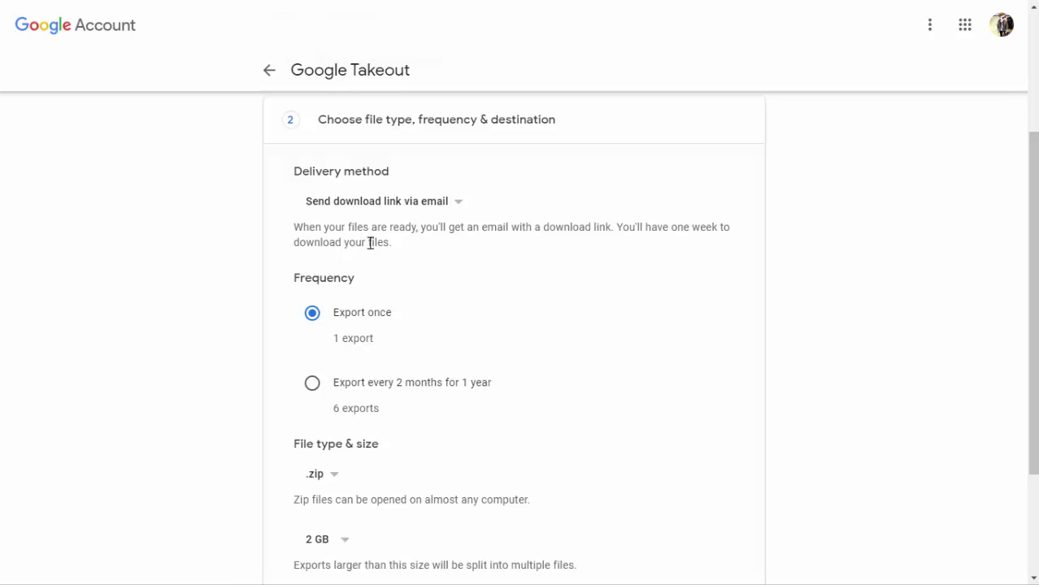
Step: Choose .zip as the export's file type and create the export
scroll(520, 246, down, 1)
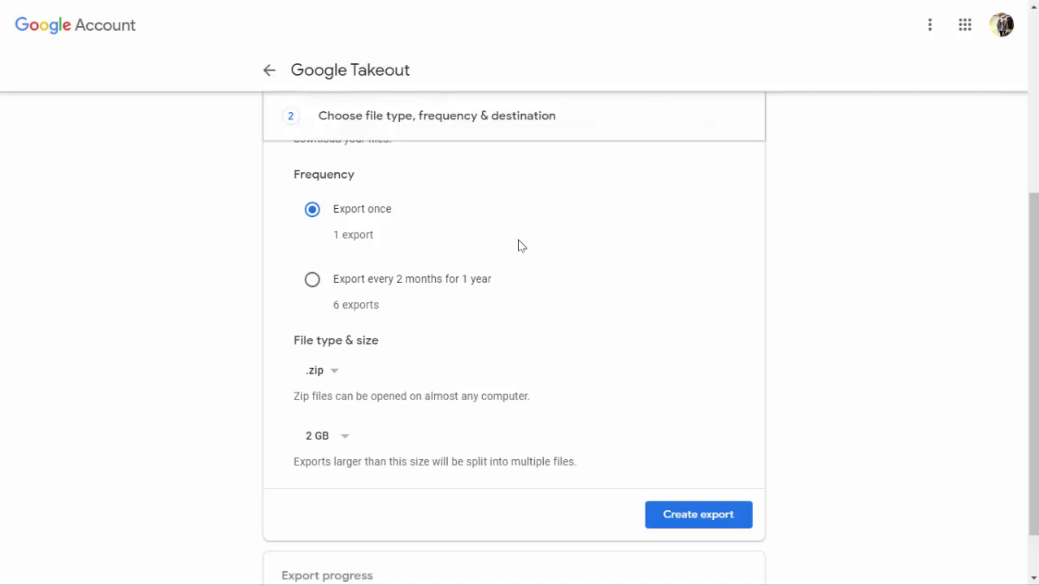
scroll(521, 246, down, 1)
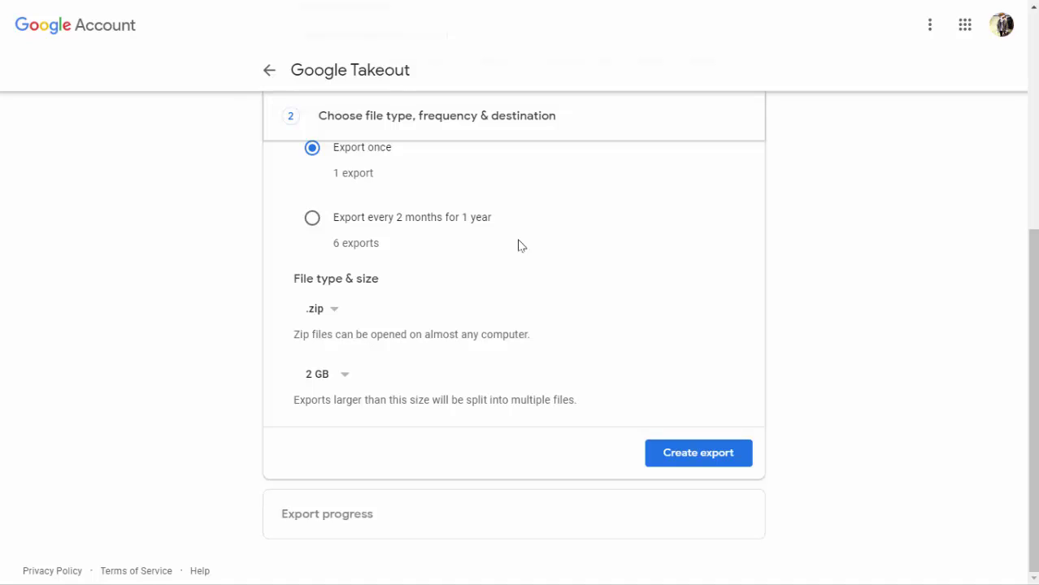
click(329, 312)
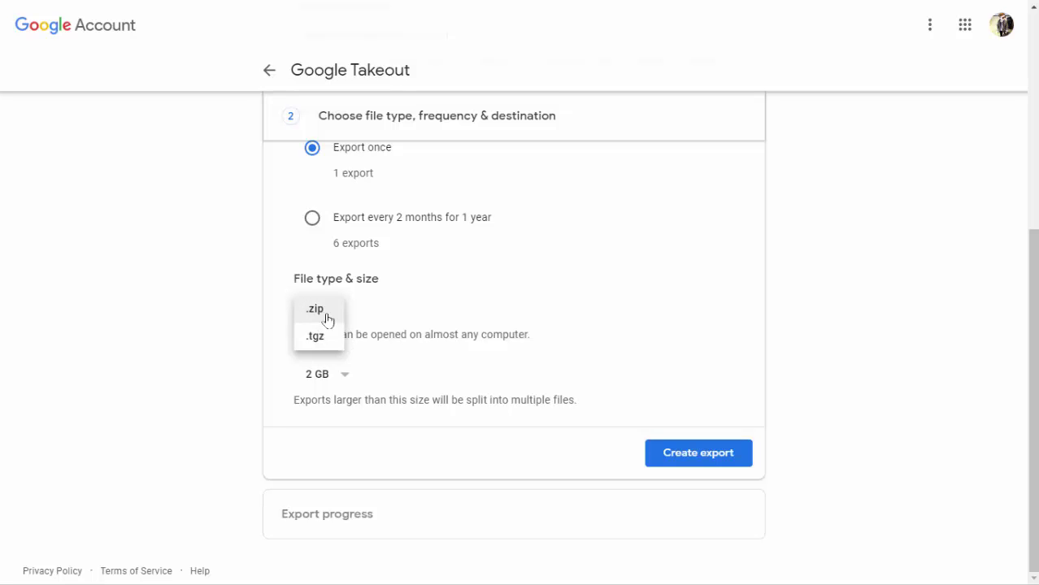
click(327, 317)
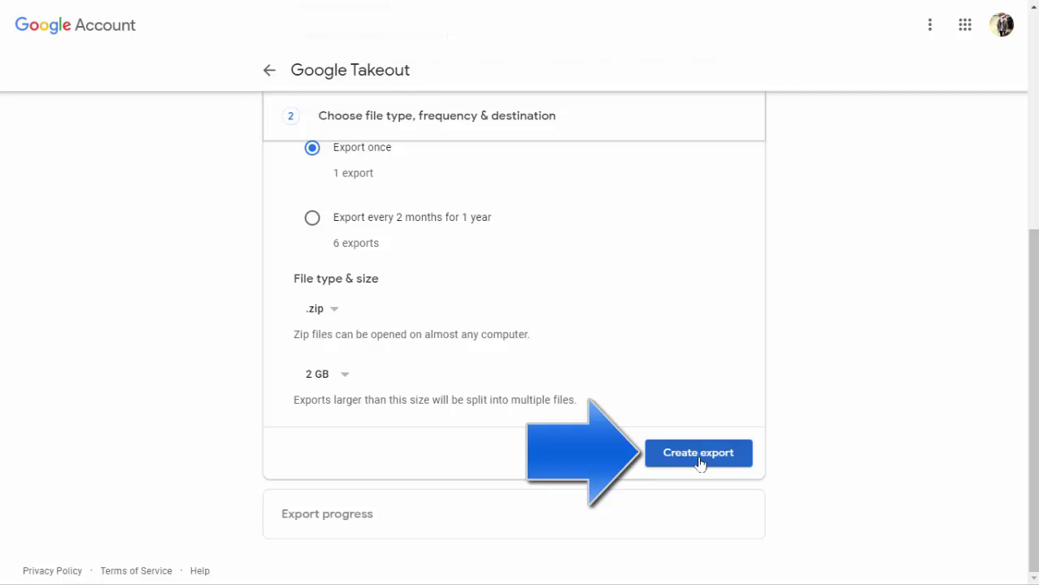
click(698, 455)
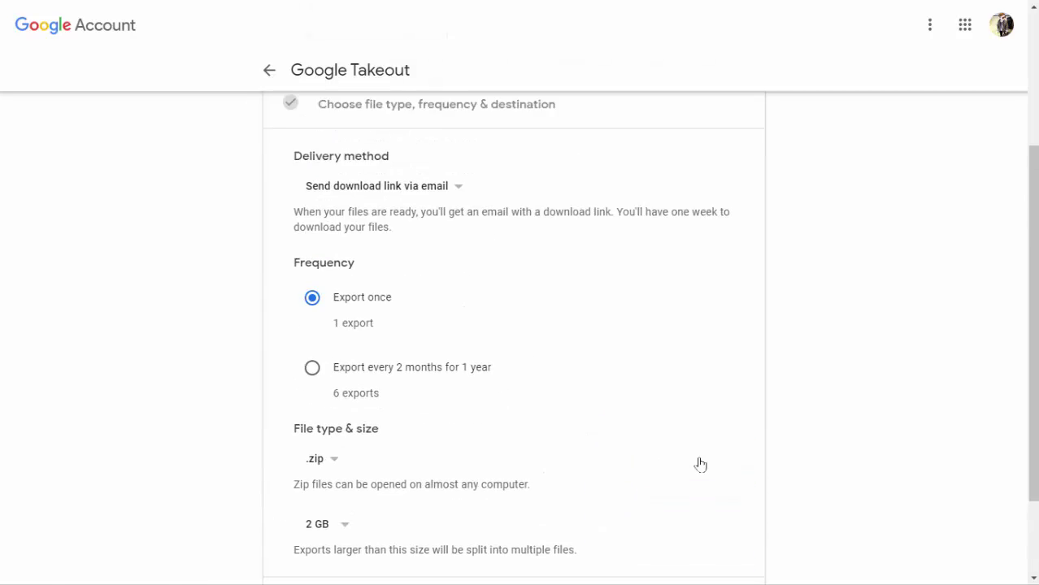